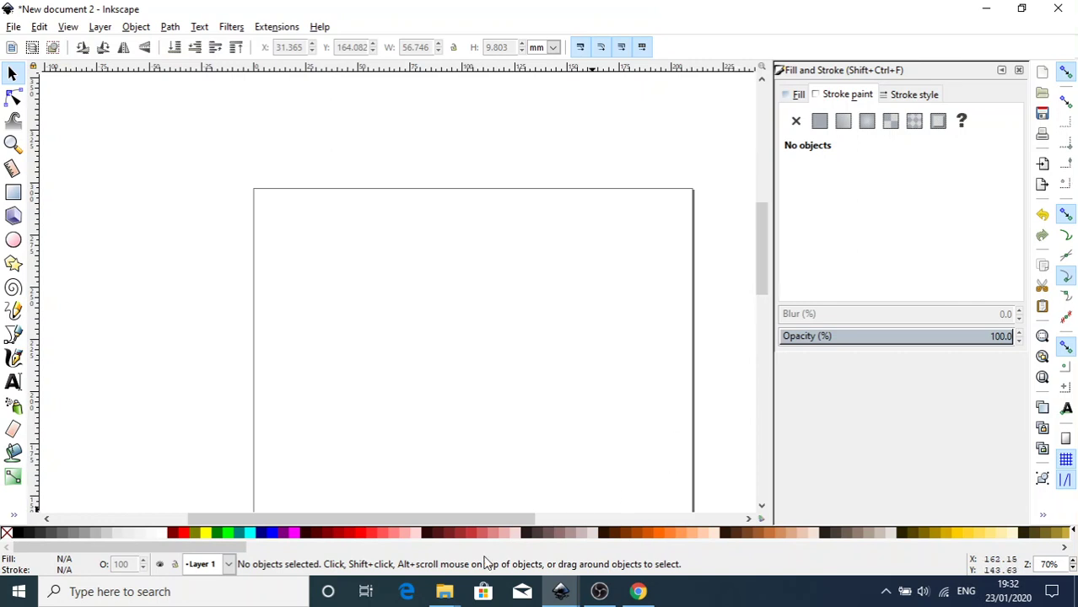
- Import the mangojelly PNG from the images folder as an embedded image and position it near the top of the page
mouse_move(447, 593)
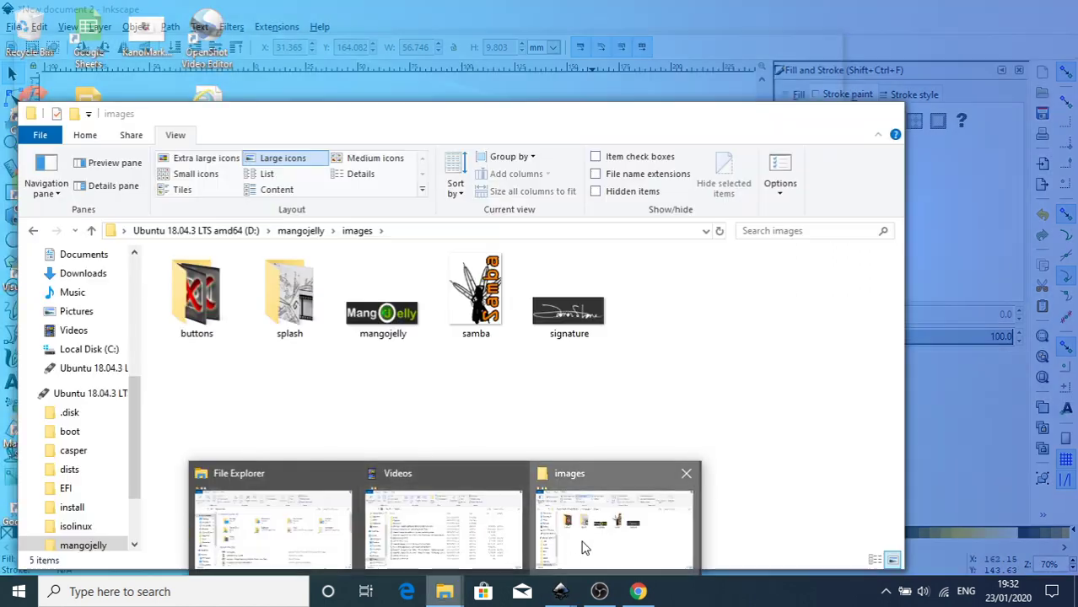
left_click(585, 548)
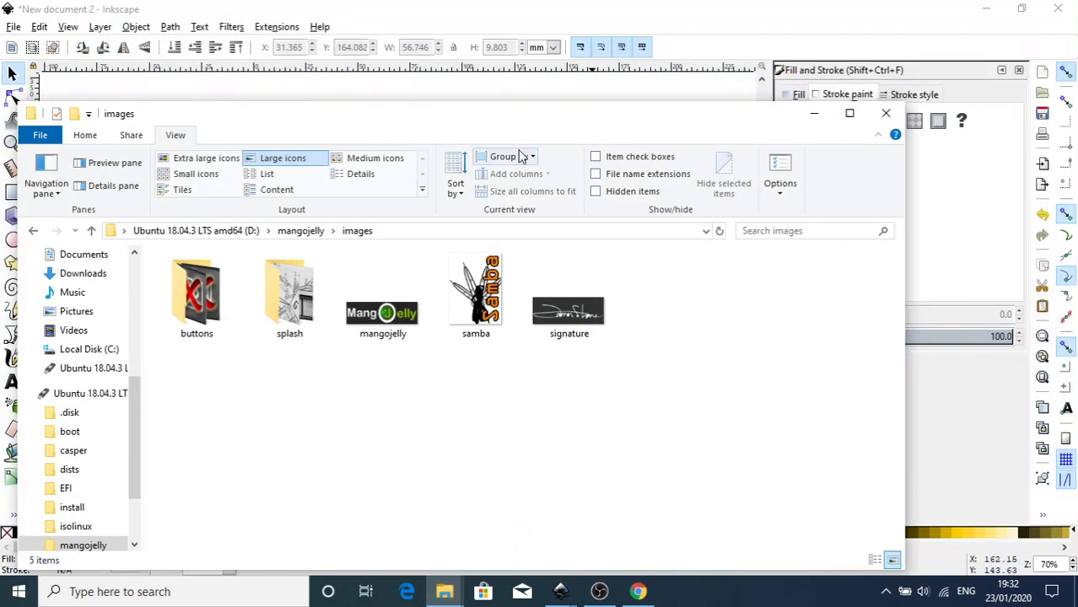
left_click_drag(509, 120, 752, 312)
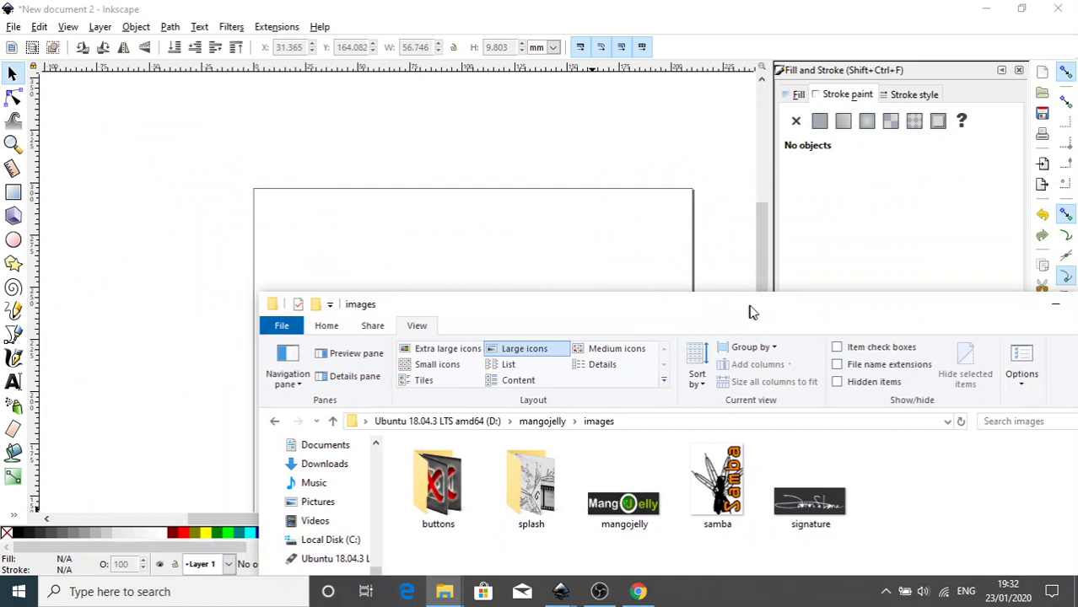
left_click_drag(630, 503, 493, 257)
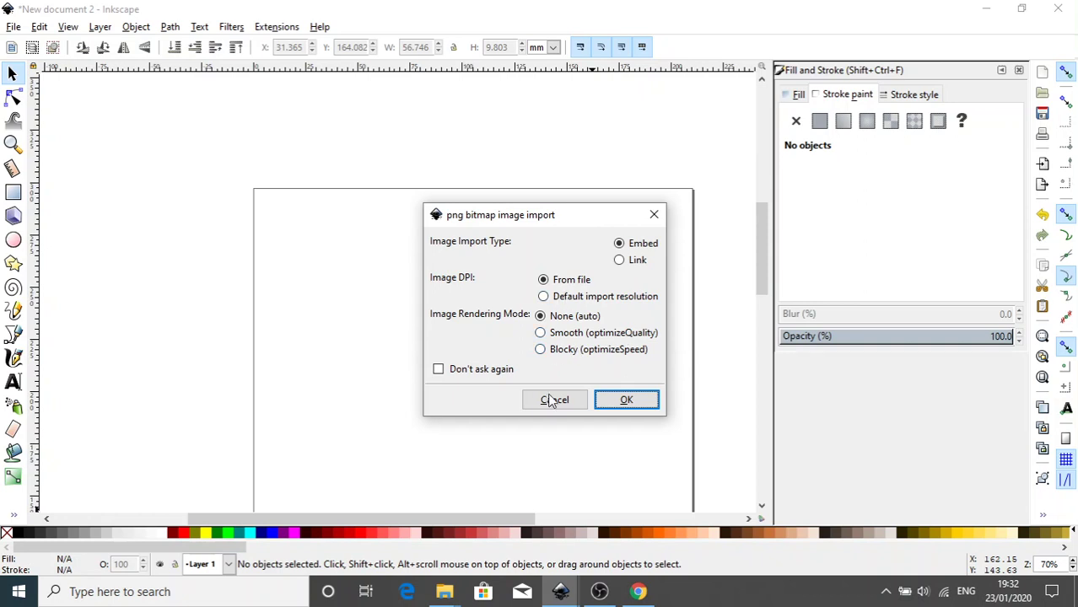
left_click(628, 407)
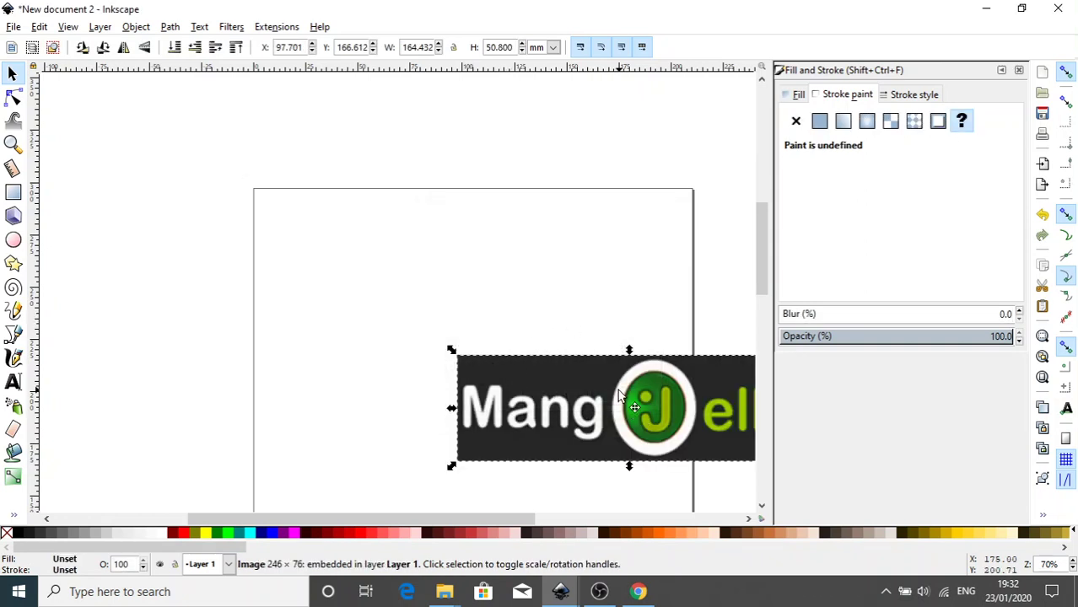
left_click_drag(629, 408, 464, 293)
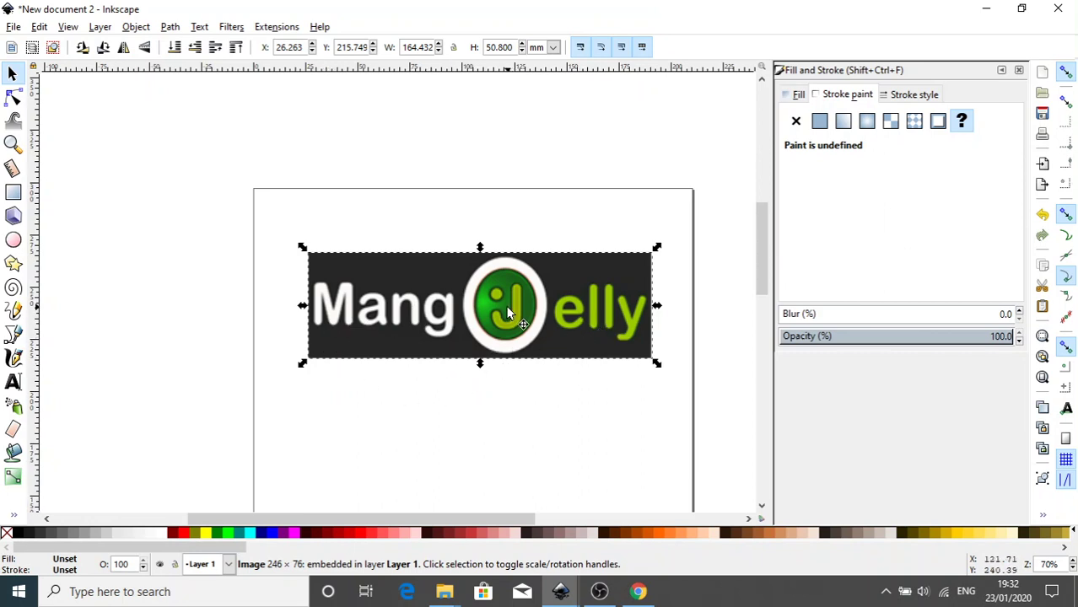
left_click_drag(501, 315, 483, 275)
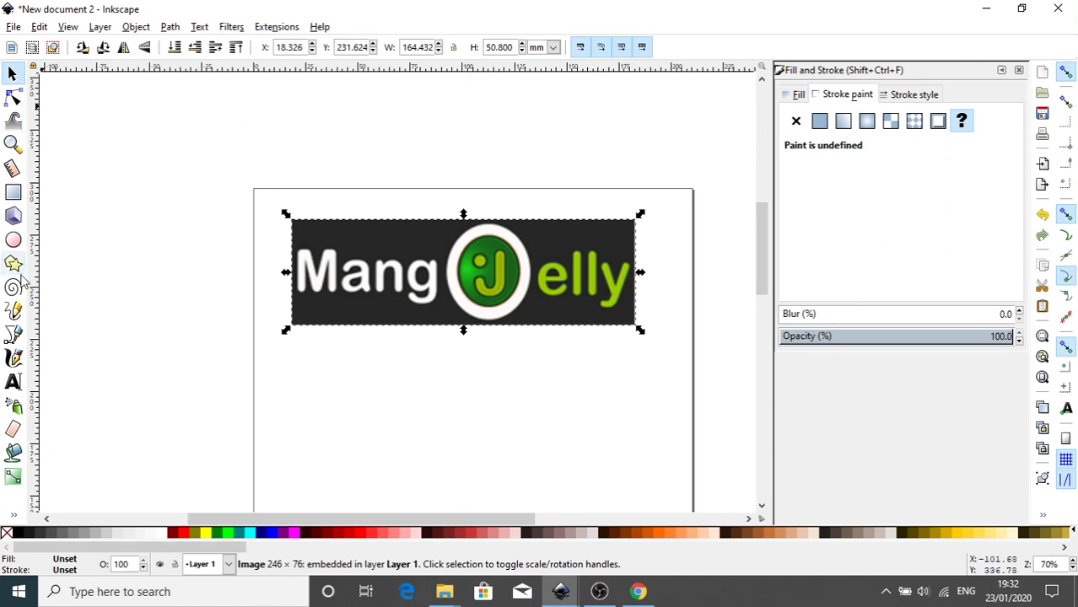
- Write the trial text "Mangojelly" in 30 pt Arial Bold below the logo image, check the font list, and delete the text
left_click(14, 383)
left_click(433, 393)
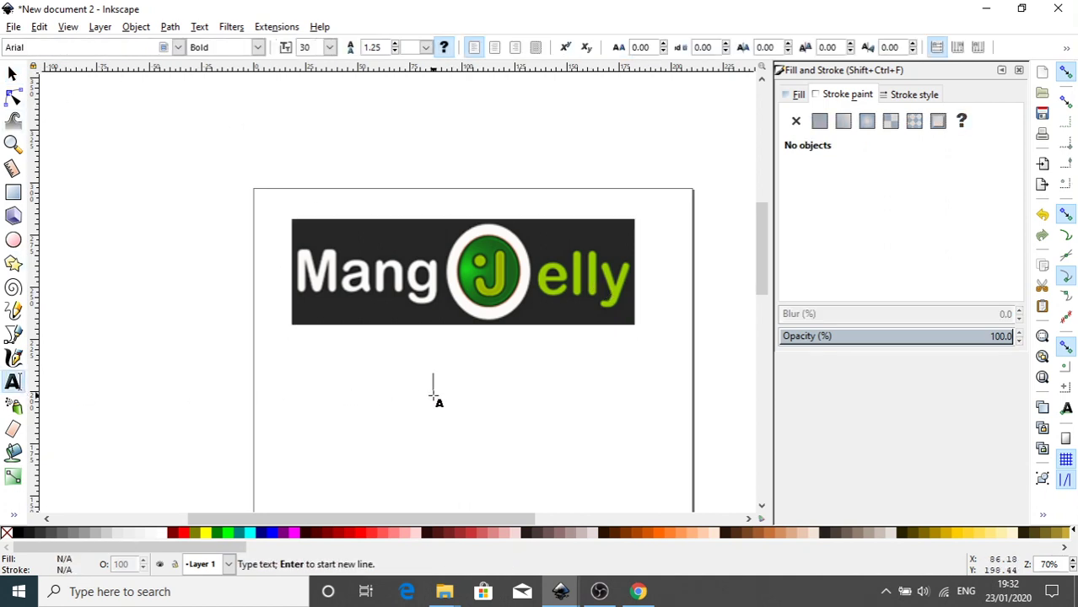
type("Mangojelly")
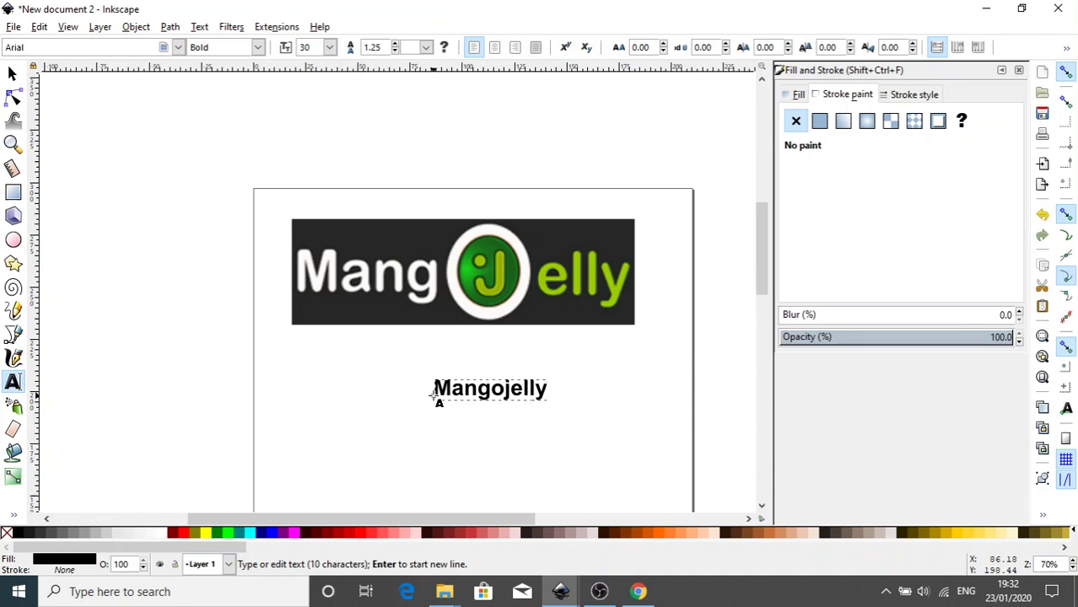
left_click(178, 48)
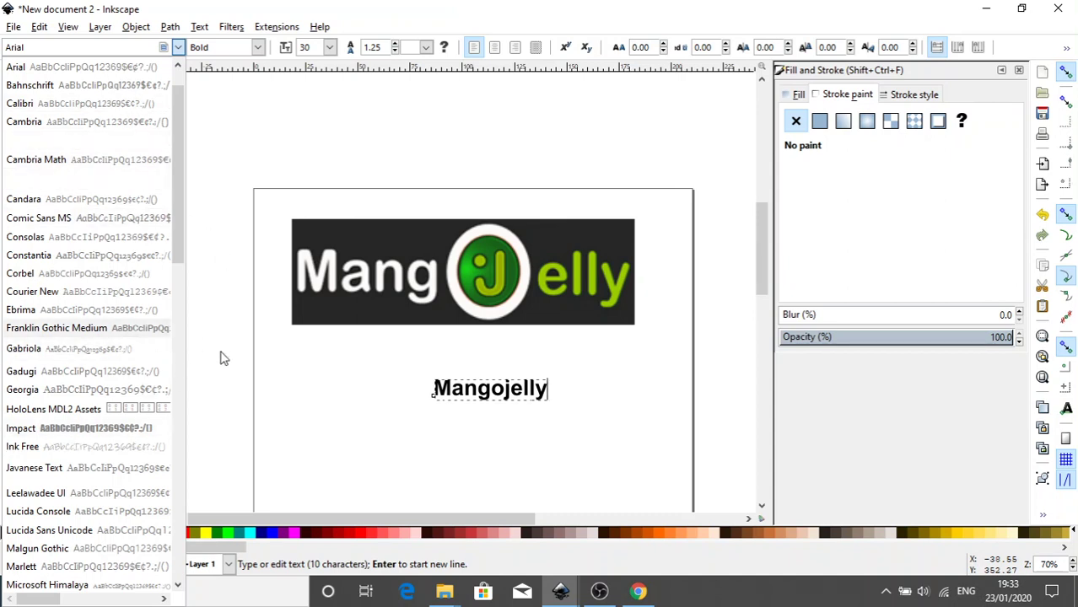
left_click(585, 375)
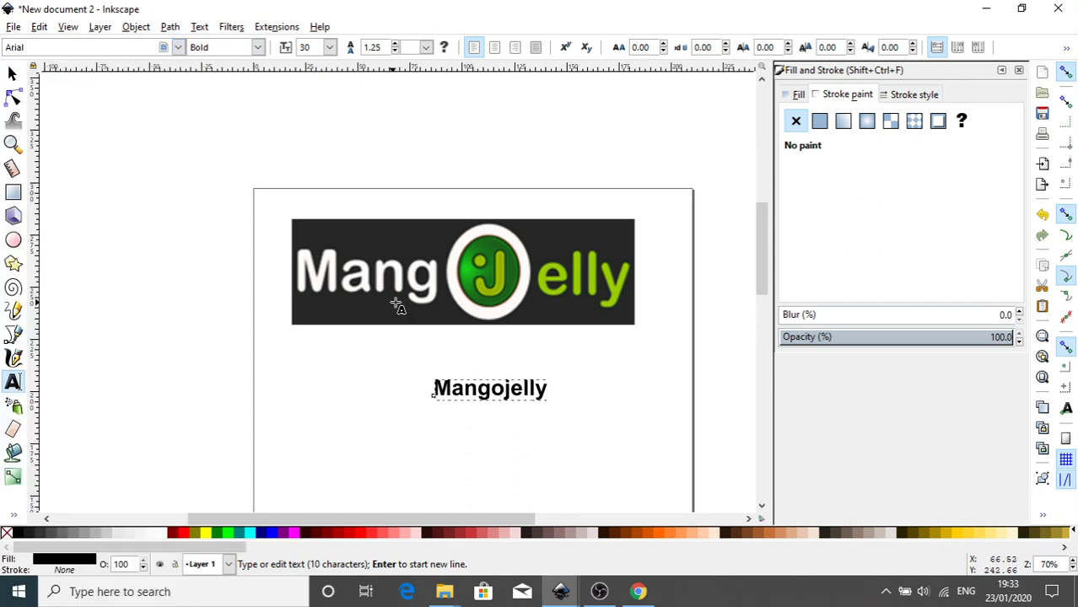
left_click(12, 74)
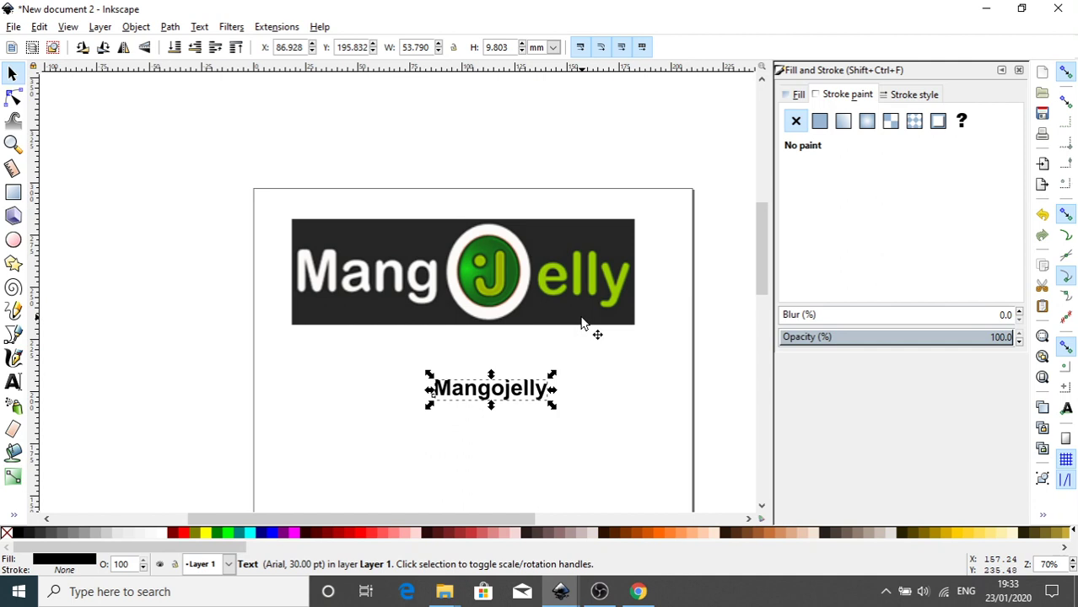
key("Delete")
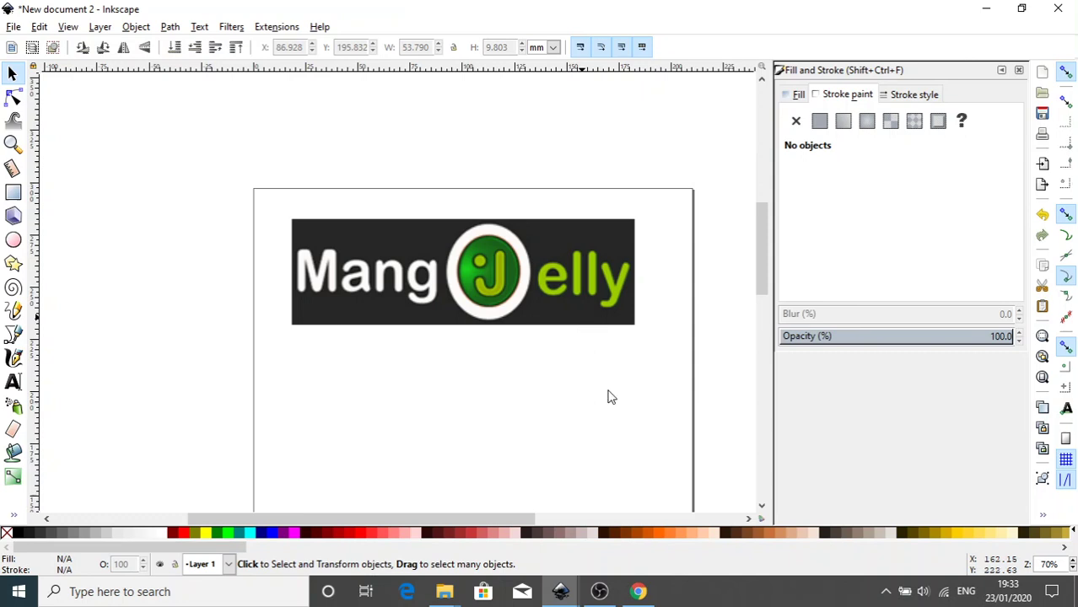
- Switch to Chrome and upload the mangojelly image from the images folder to the WhatTheFont page on MyFonts
left_click(639, 592)
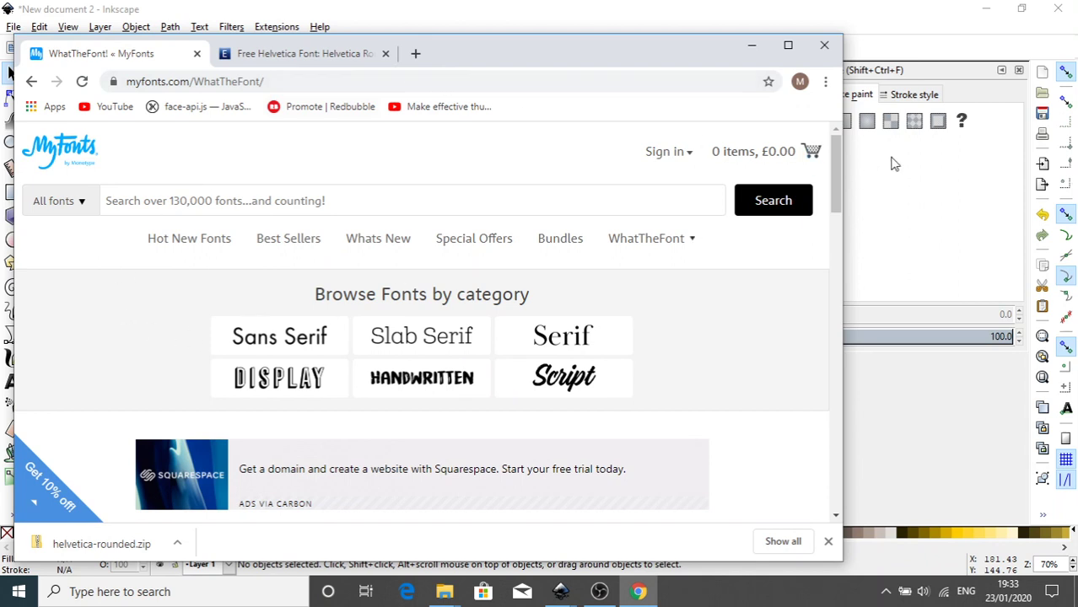
left_click_drag(842, 161, 849, 267)
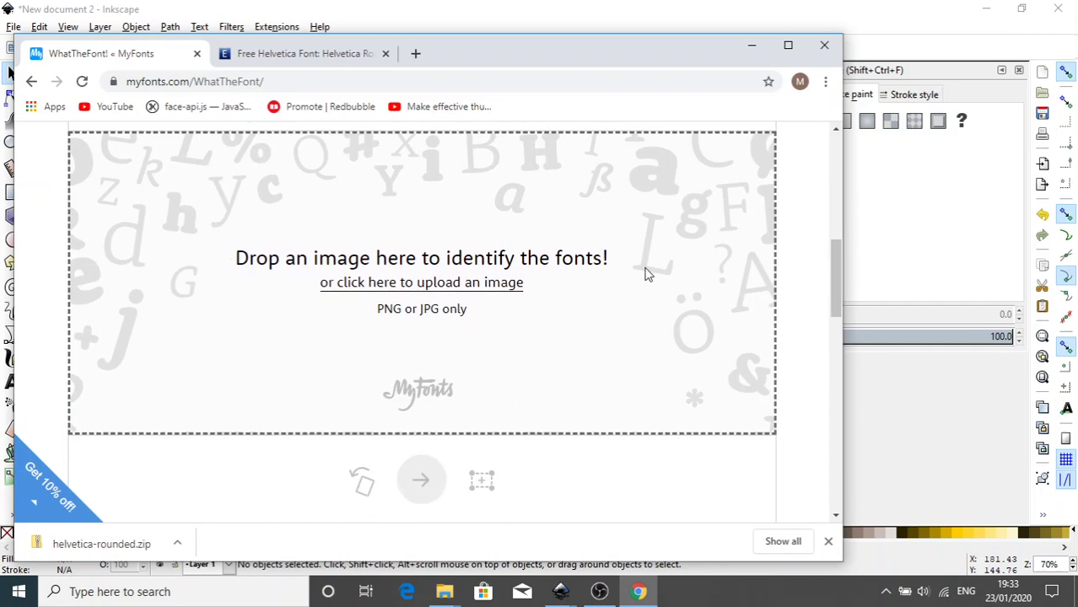
left_click(462, 284)
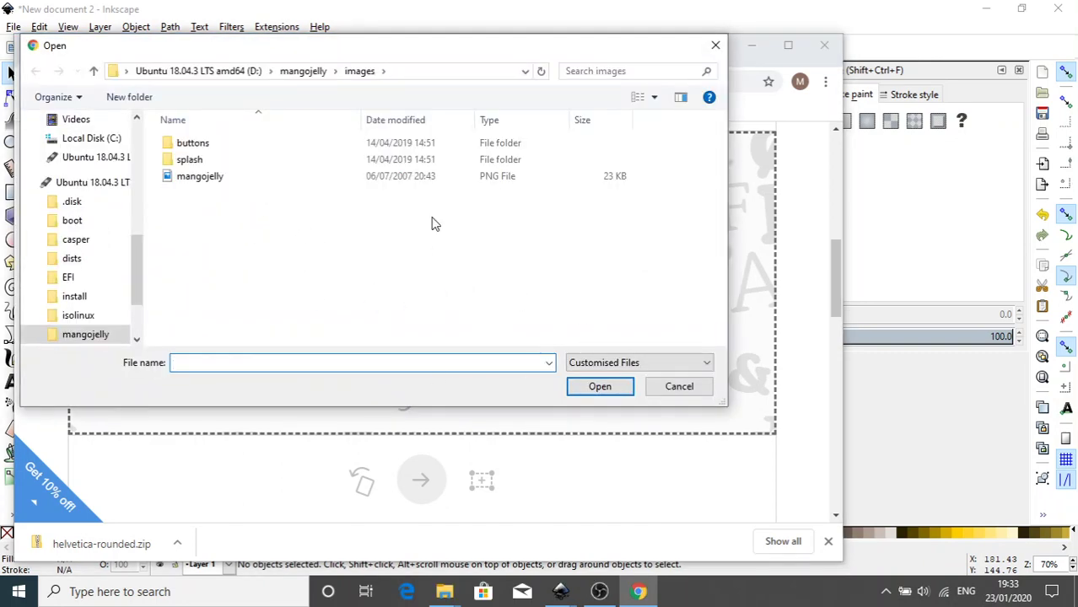
left_click(654, 100)
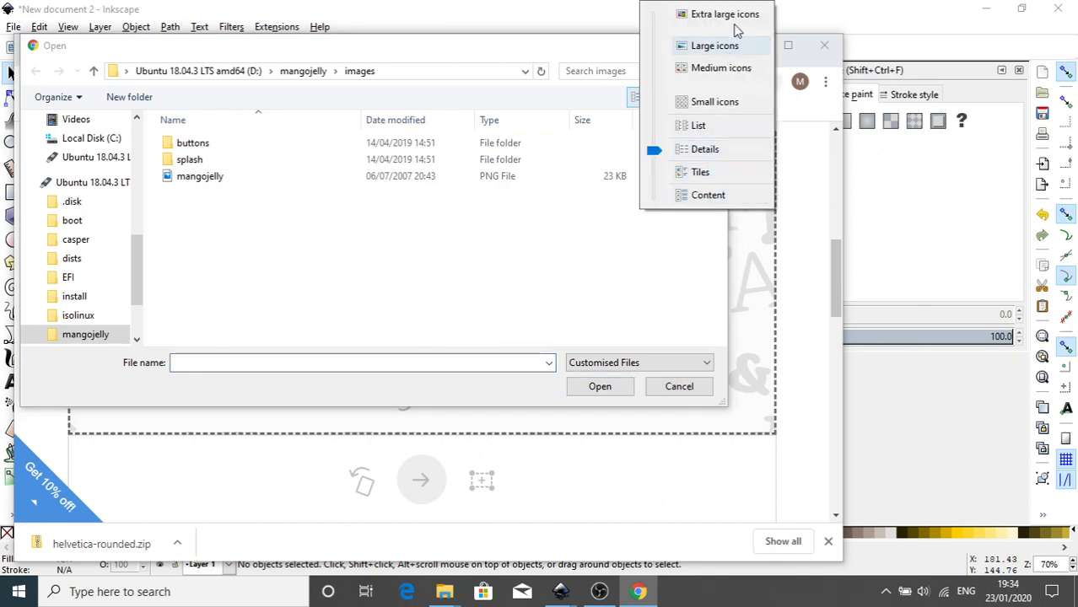
left_click(714, 44)
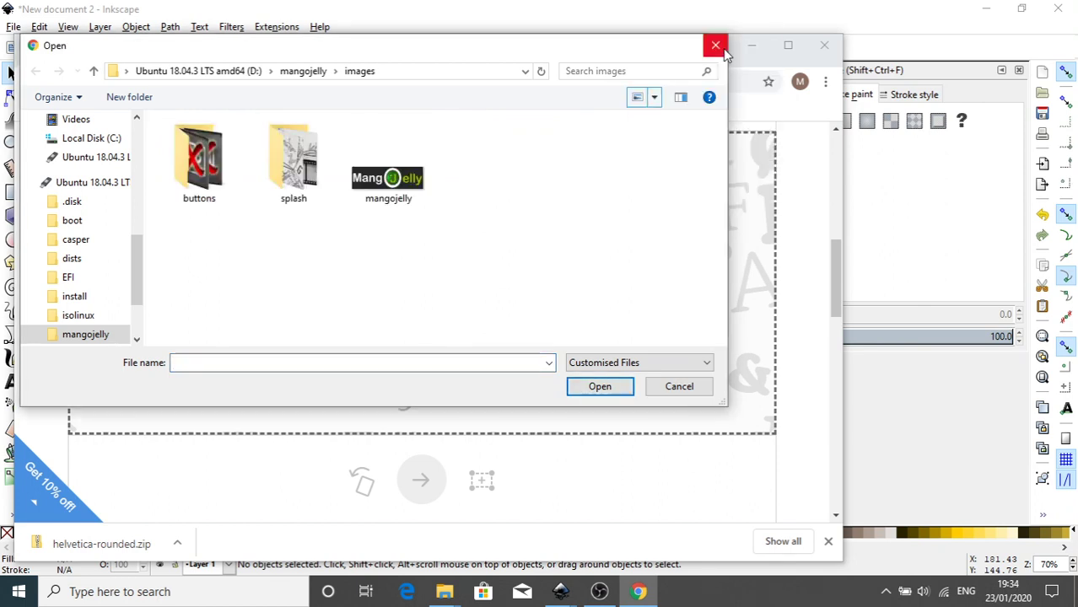
left_click(361, 185)
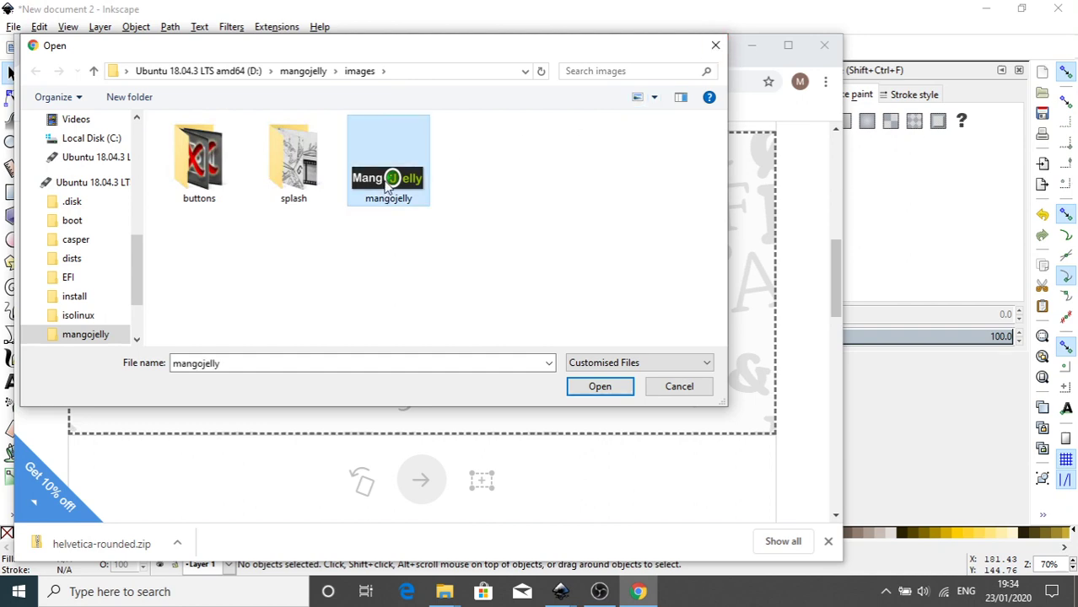
left_click(604, 390)
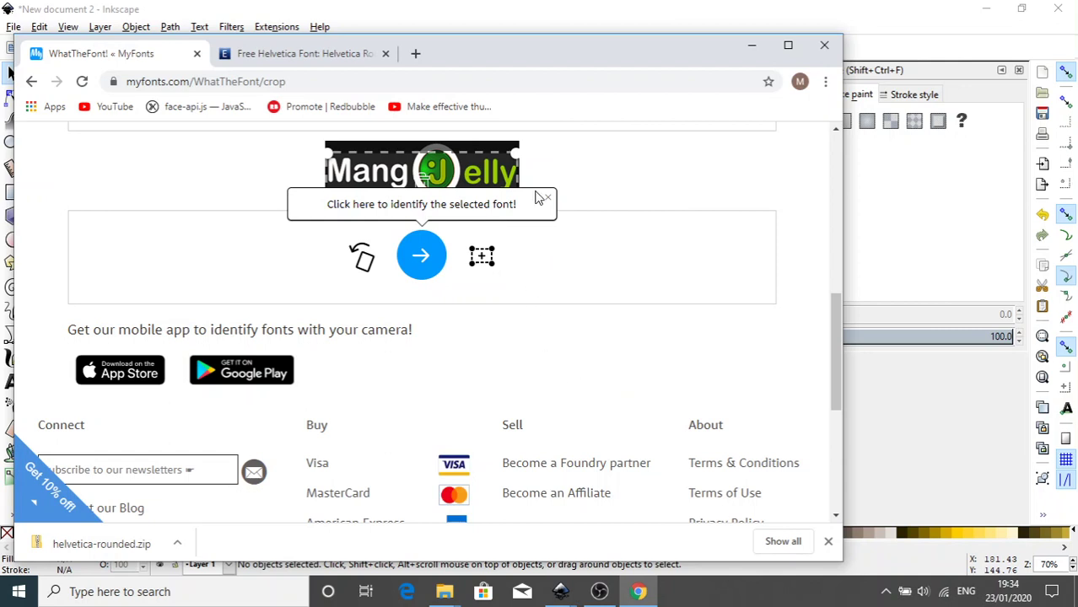
- Shrink the crop box to the letters "Mang" in the uploaded logo and identify their font
left_click(547, 198)
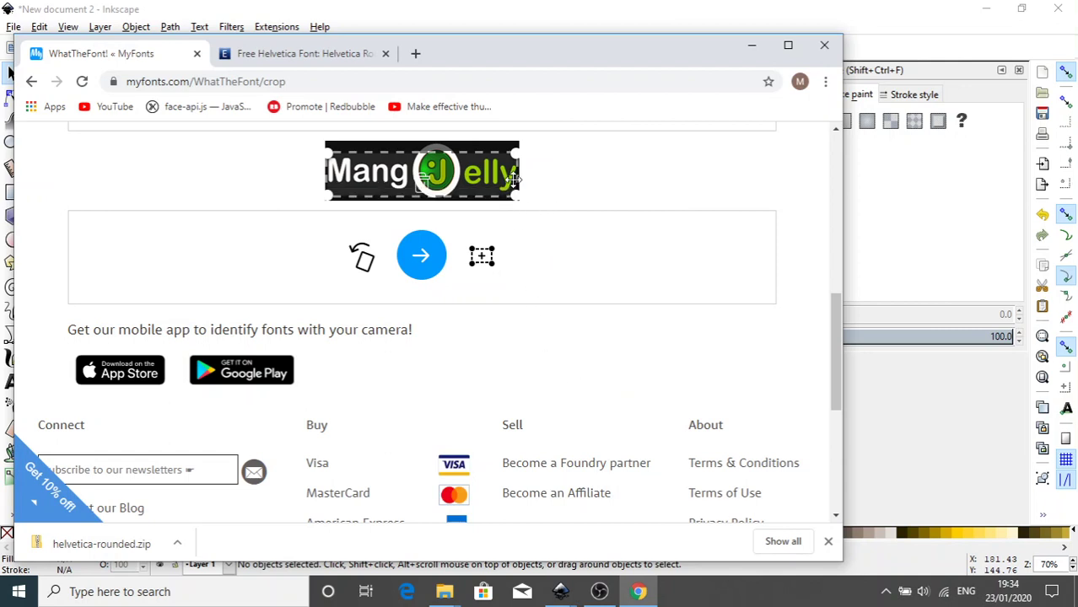
left_click_drag(515, 179, 519, 179)
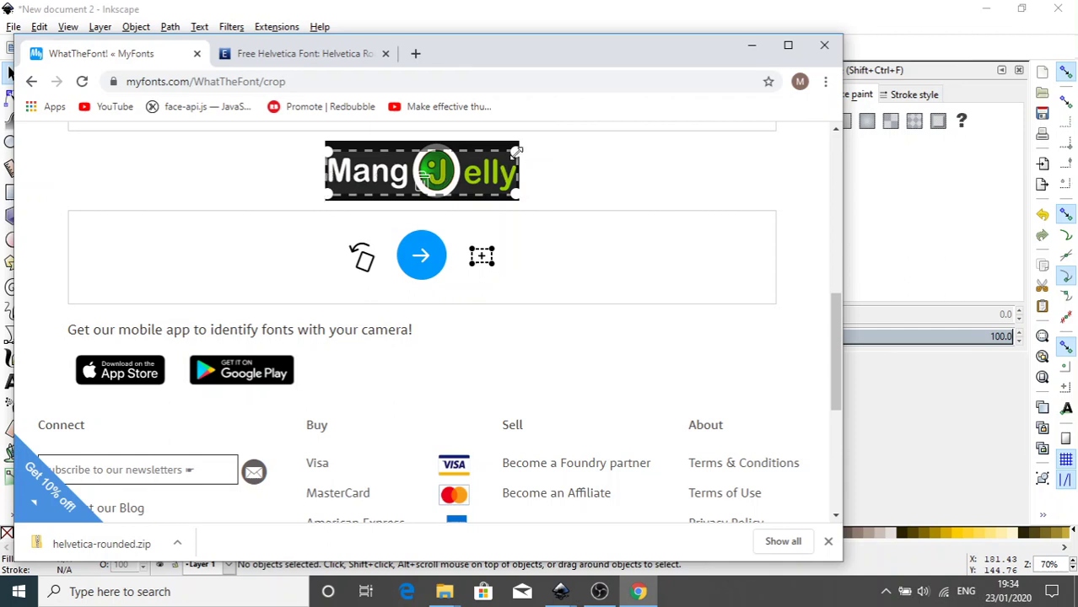
left_click_drag(517, 151, 410, 157)
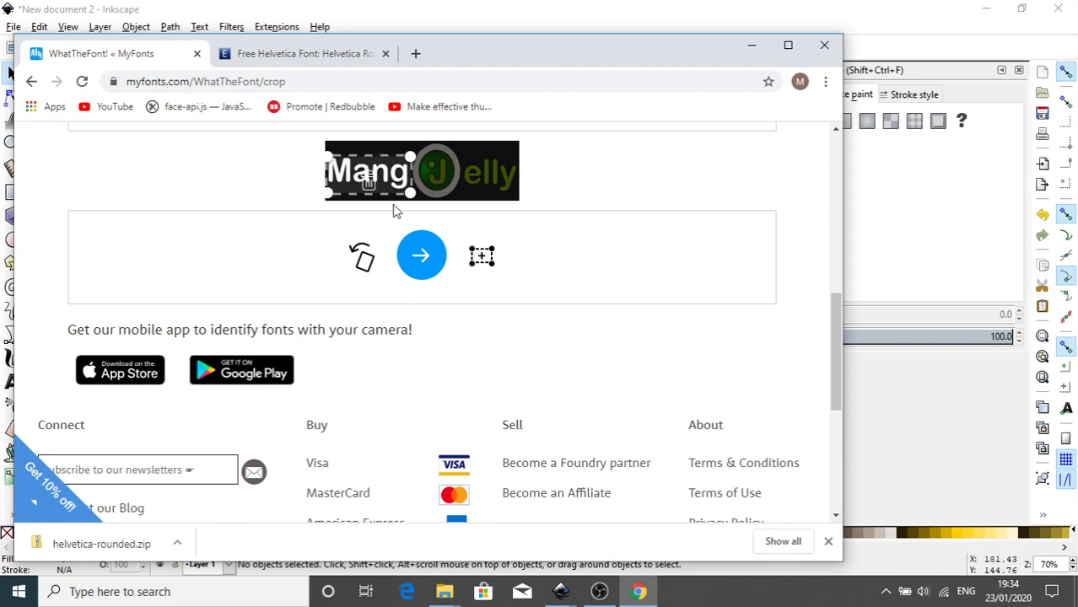
left_click(421, 255)
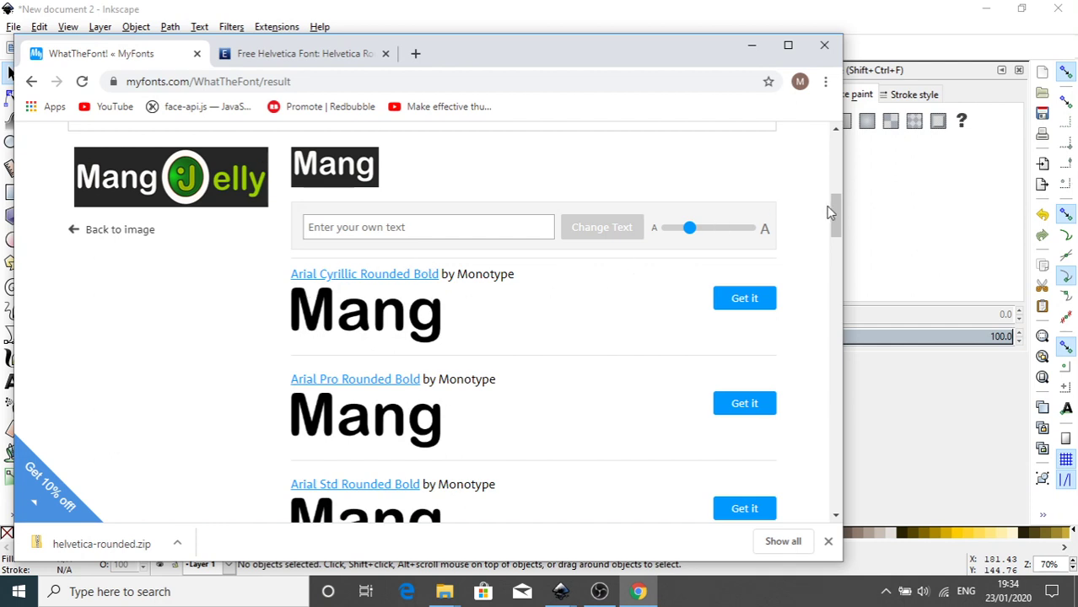
- Change the preview text of the matching fonts to "MangoJelly"
mouse_move(832, 216)
left_mouse_down()
mouse_move(840, 378)
mouse_move(832, 230)
left_mouse_up()
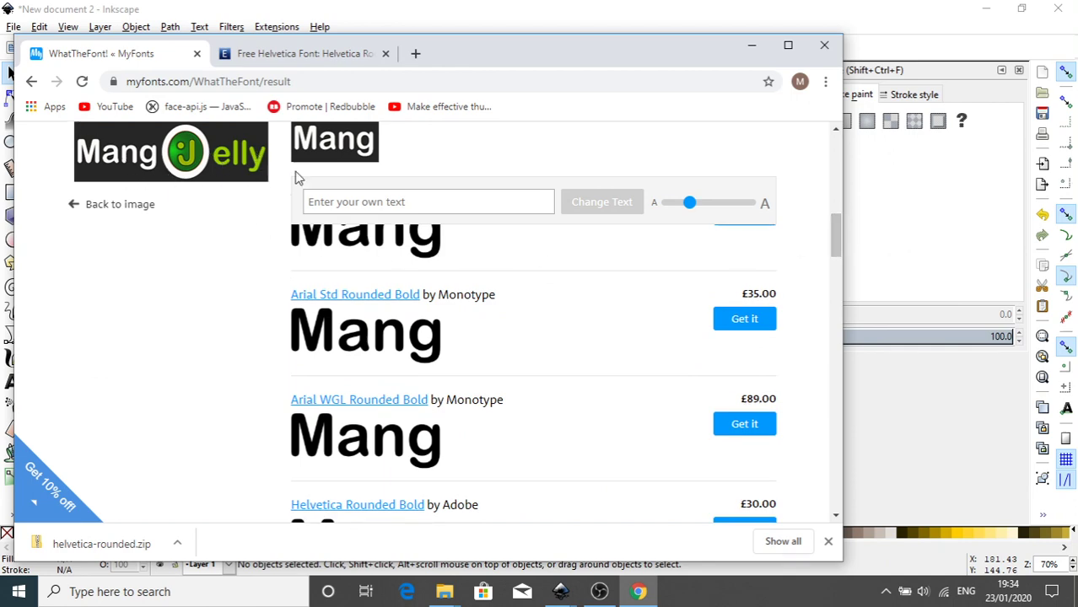
mouse_move(834, 237)
left_mouse_down()
mouse_move(836, 182)
mouse_move(838, 237)
left_mouse_up()
left_click(443, 203)
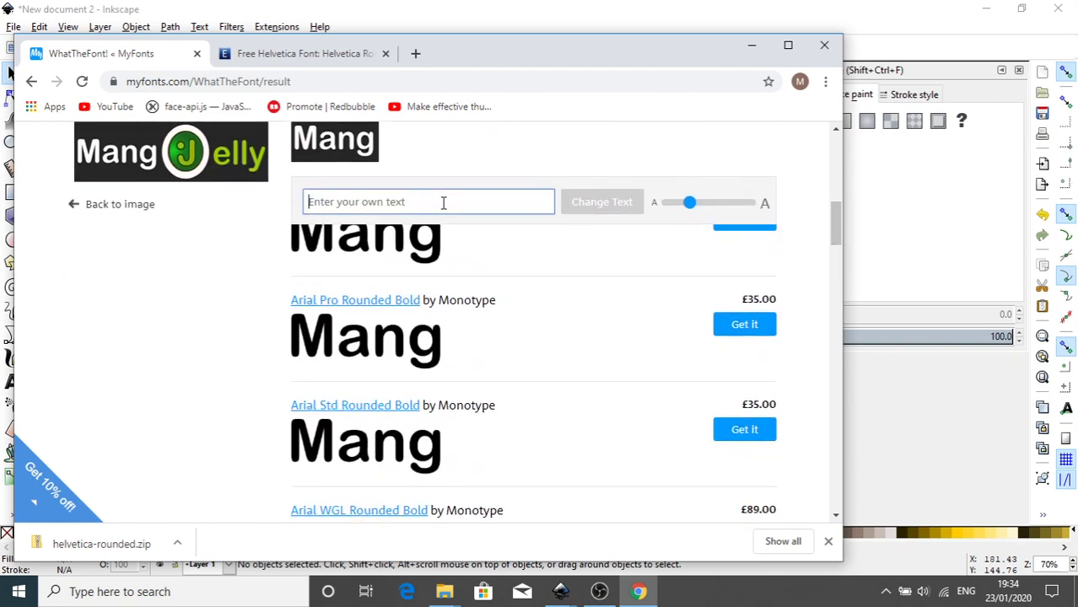
type("Man")
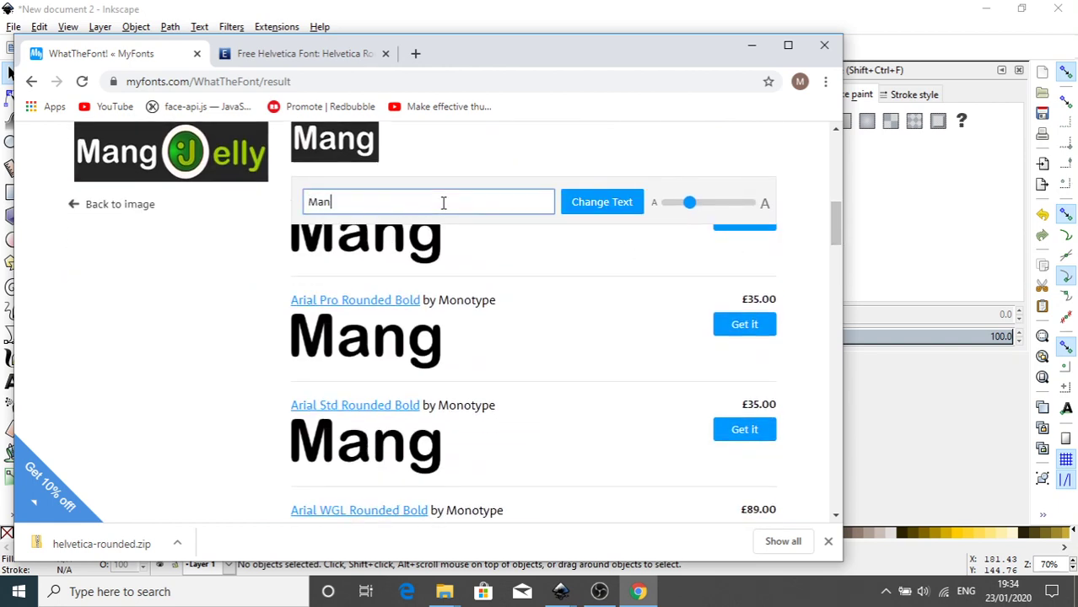
type("go")
type("j")
type("J")
type("elly")
left_click(613, 210)
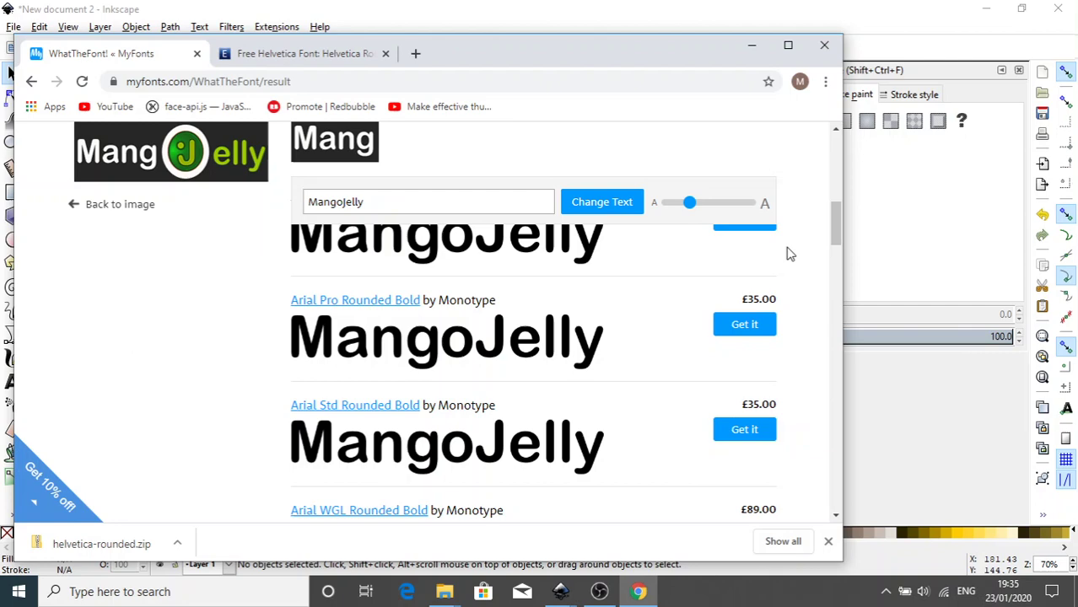
- Compare the MangoJelly previews and prices of the matching fonts with the original logo lettering
scroll(839, 222, "up", 1)
scroll(839, 221, "up", 3)
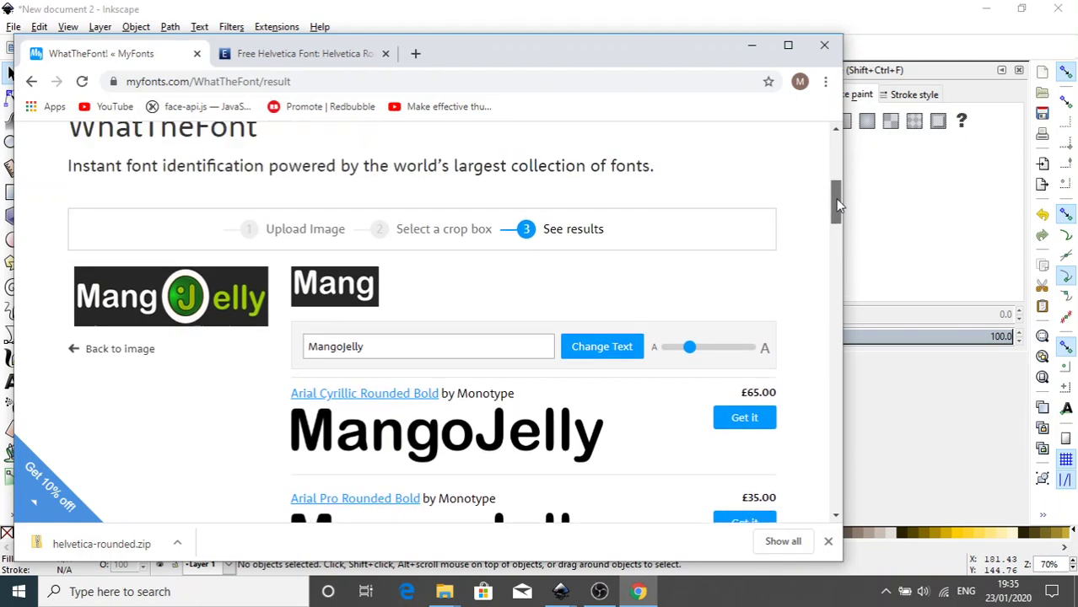
scroll(840, 221, "down", 4)
scroll(839, 221, "up", 1)
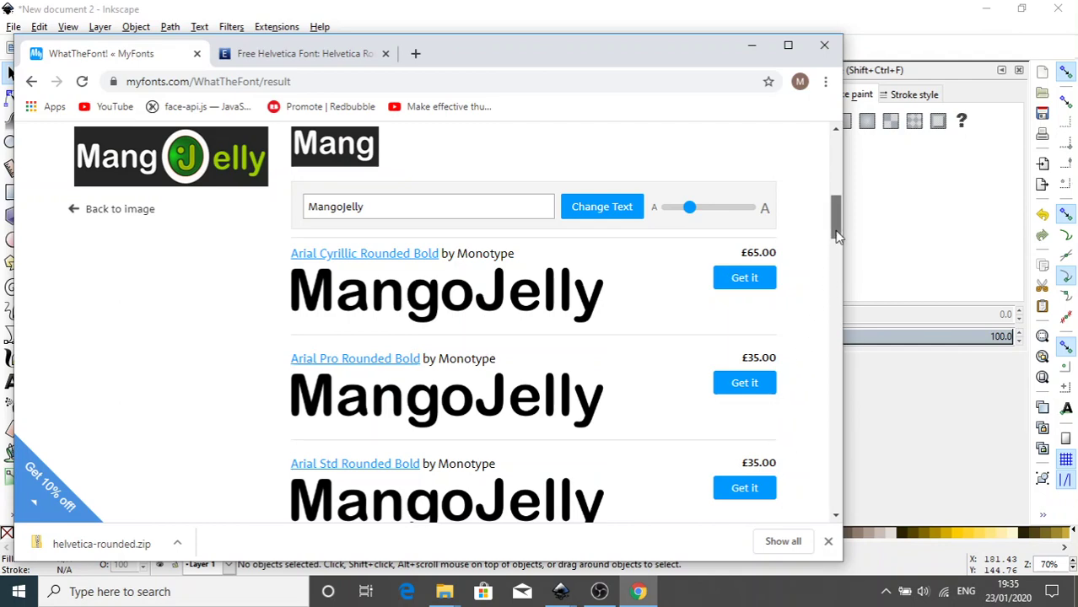
left_click_drag(834, 231, 842, 295)
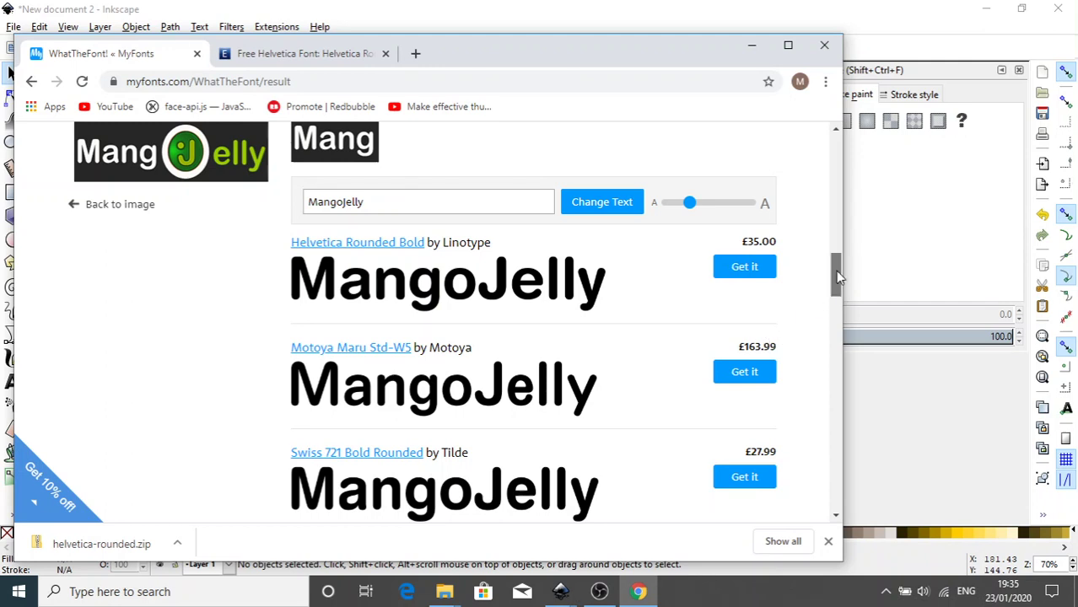
left_click_drag(838, 274, 835, 287)
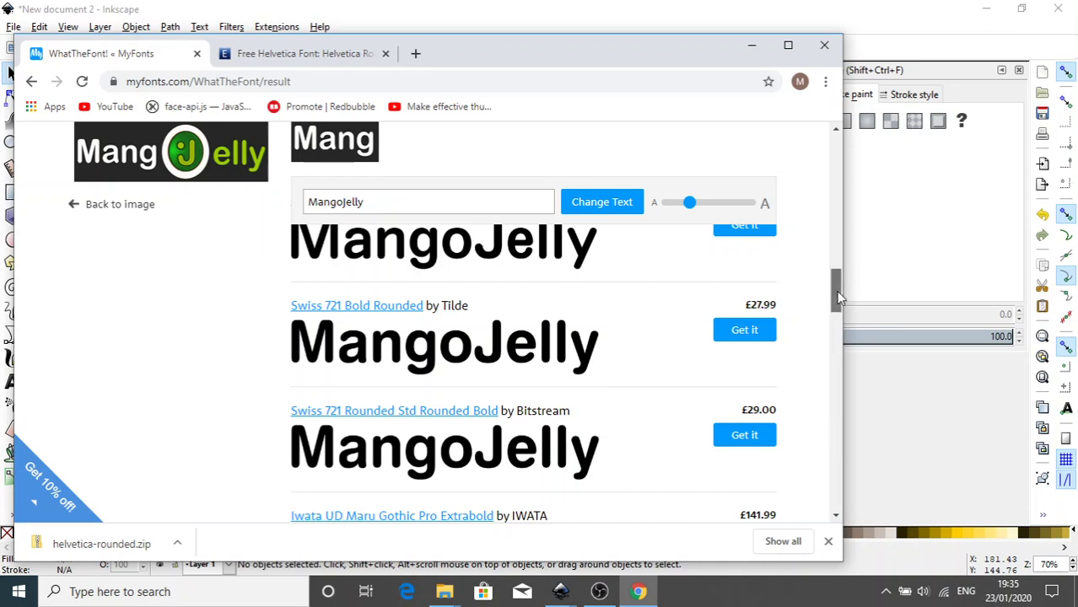
mouse_move(836, 291)
left_mouse_down()
mouse_move(846, 351)
mouse_move(846, 275)
left_mouse_up()
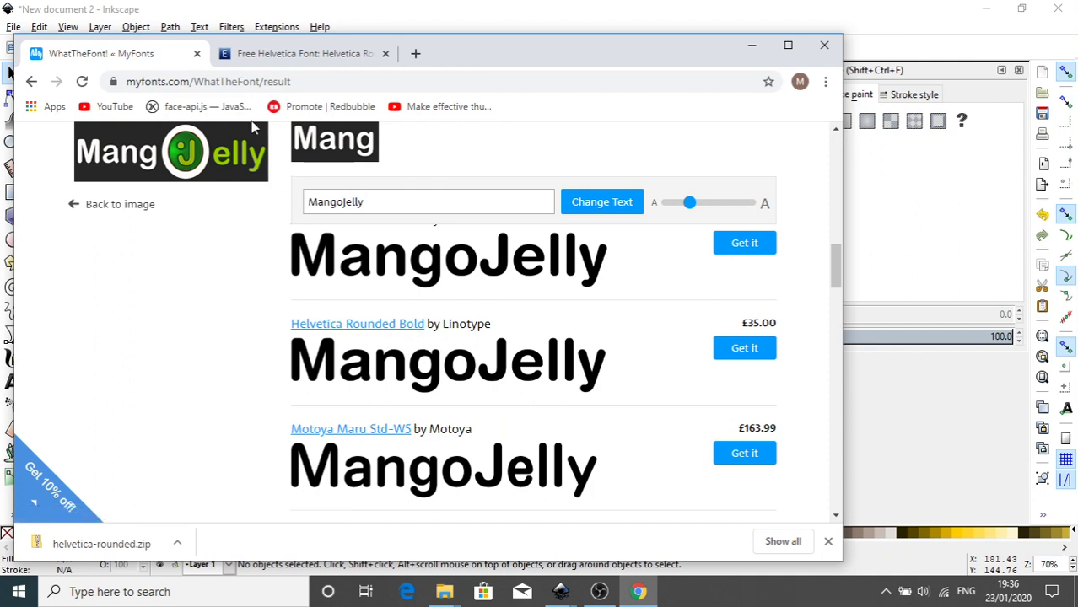
- Open the EPHIfonts page for Helvetica Rounded (Complete) and look over its free font categories
left_click(346, 56)
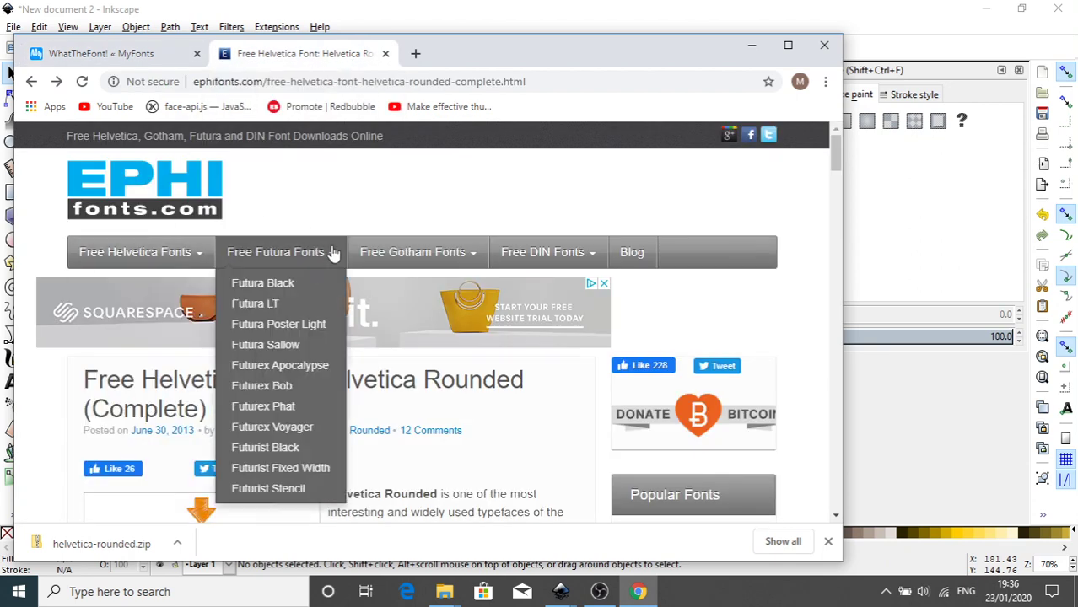
mouse_move(203, 255)
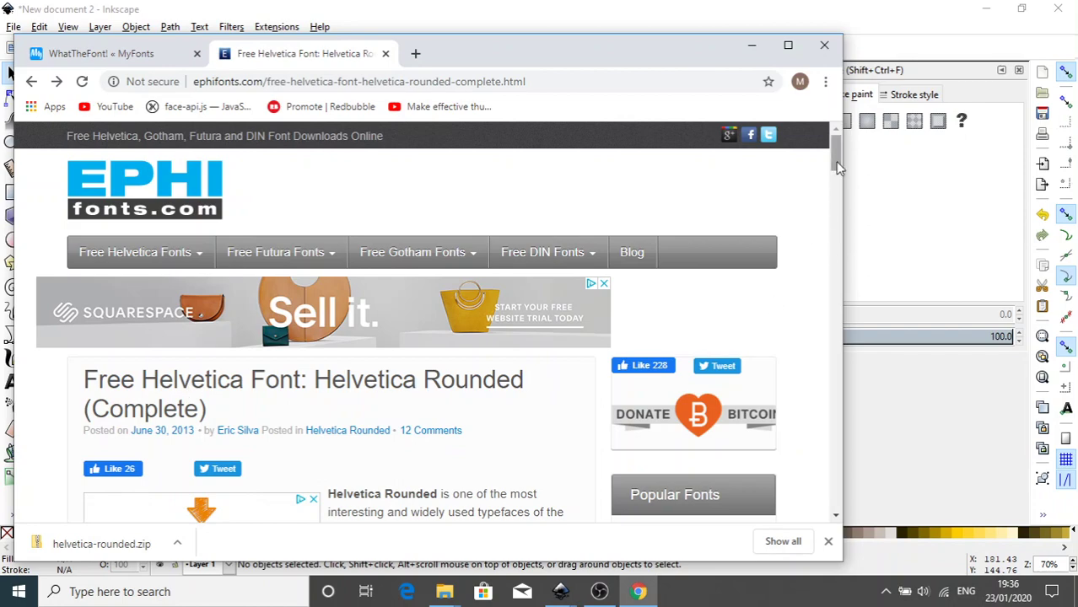
mouse_move(837, 166)
left_mouse_down()
mouse_move(837, 238)
mouse_move(834, 161)
left_mouse_up()
- Switch to the New document 2 window in Inkscape and examine the lettering of the MangoJelly logo
left_click(600, 594)
left_click(601, 594)
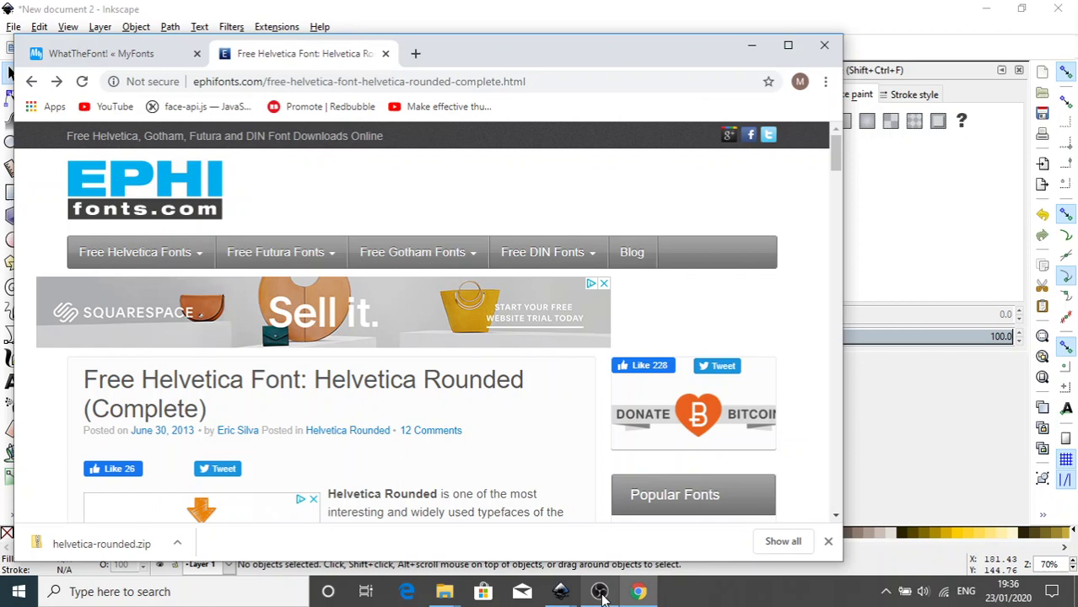
left_click(561, 594)
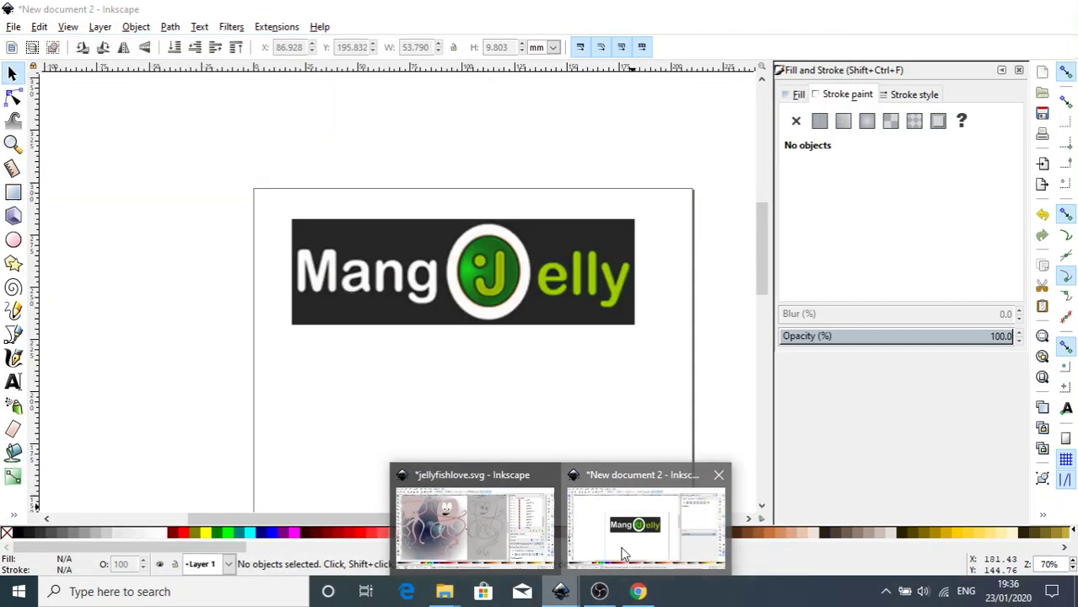
left_click(623, 550)
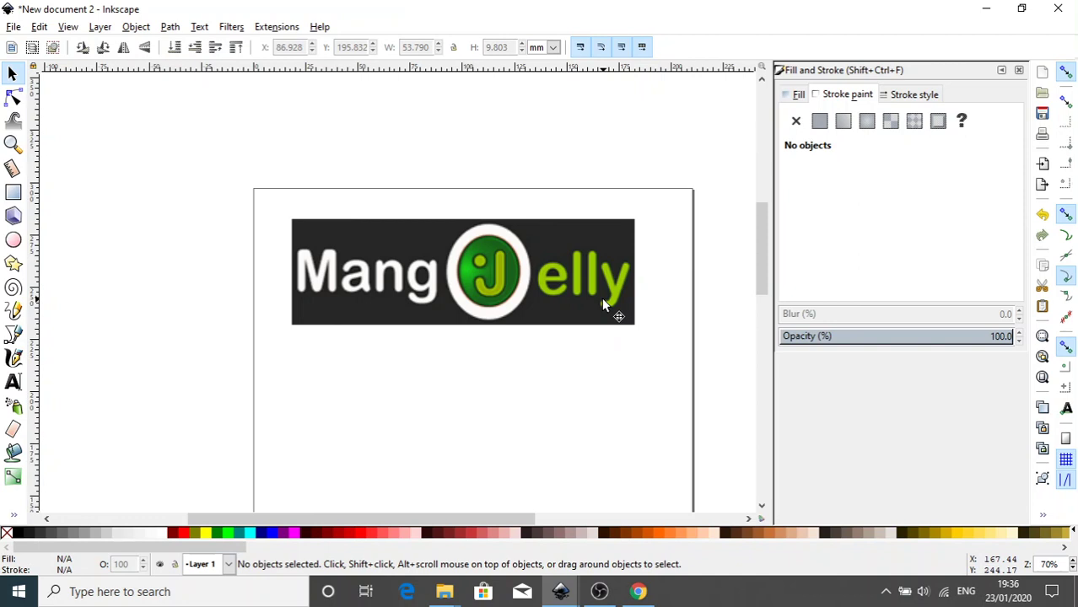
- Switch back to Chrome and review the Arial Rounded Bold previews in the WhatTheFont results
left_click(641, 593)
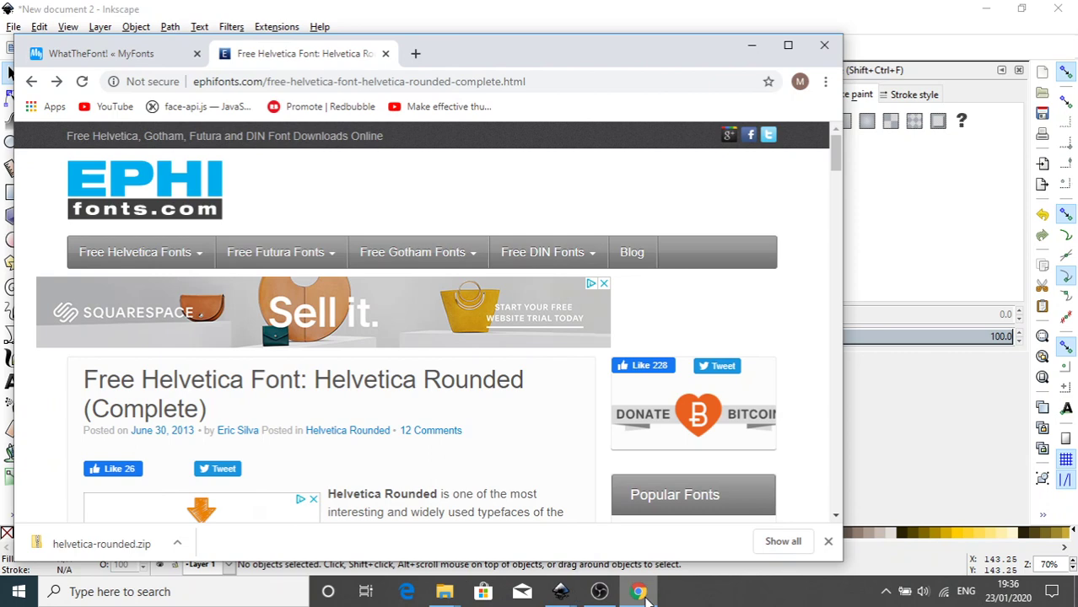
left_click(101, 59)
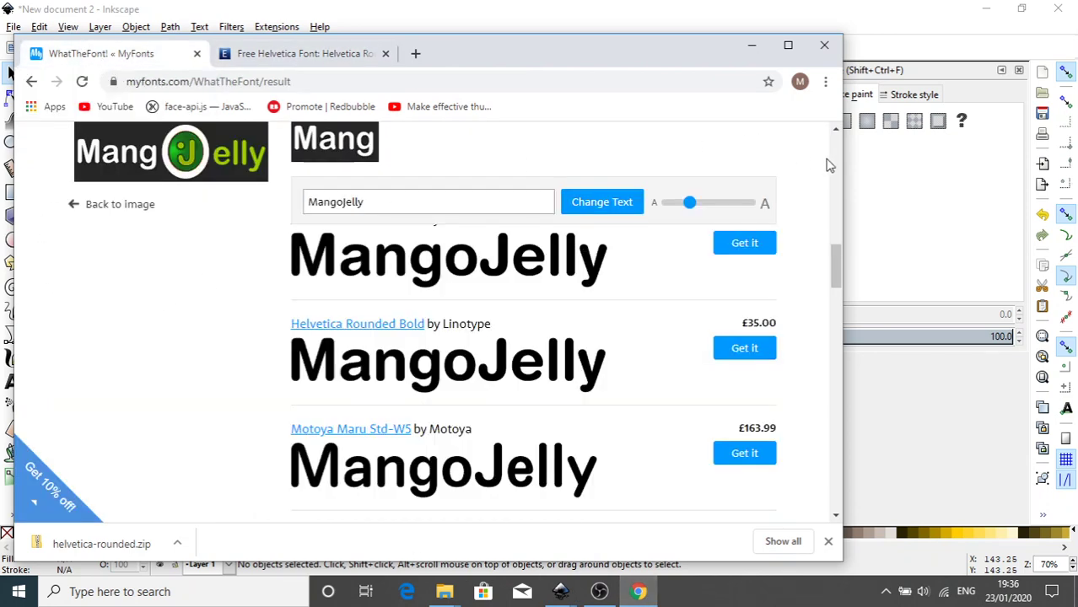
scroll(838, 169, "up", 3)
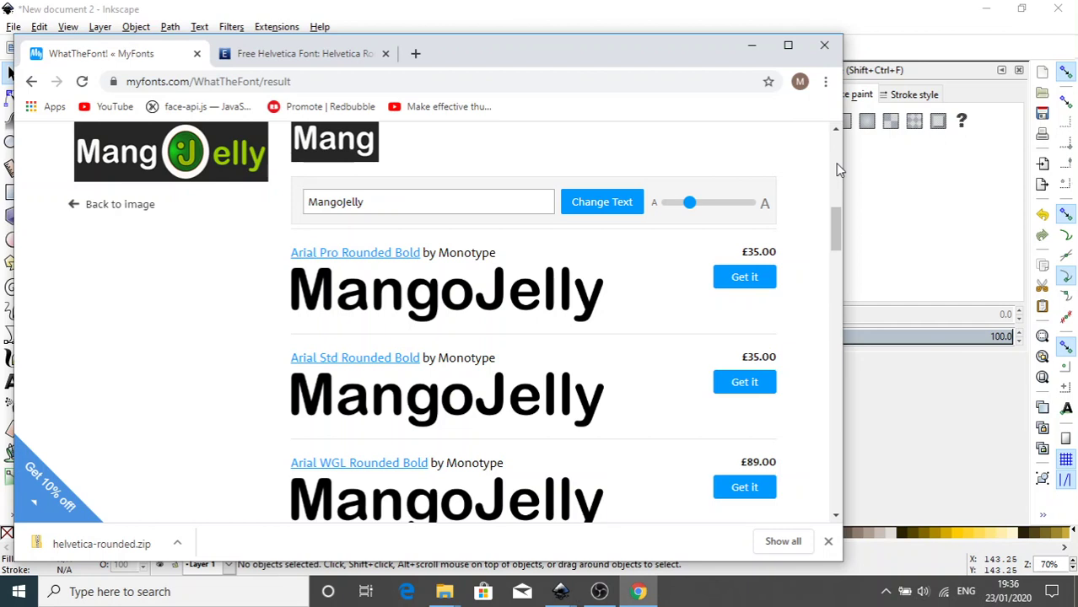